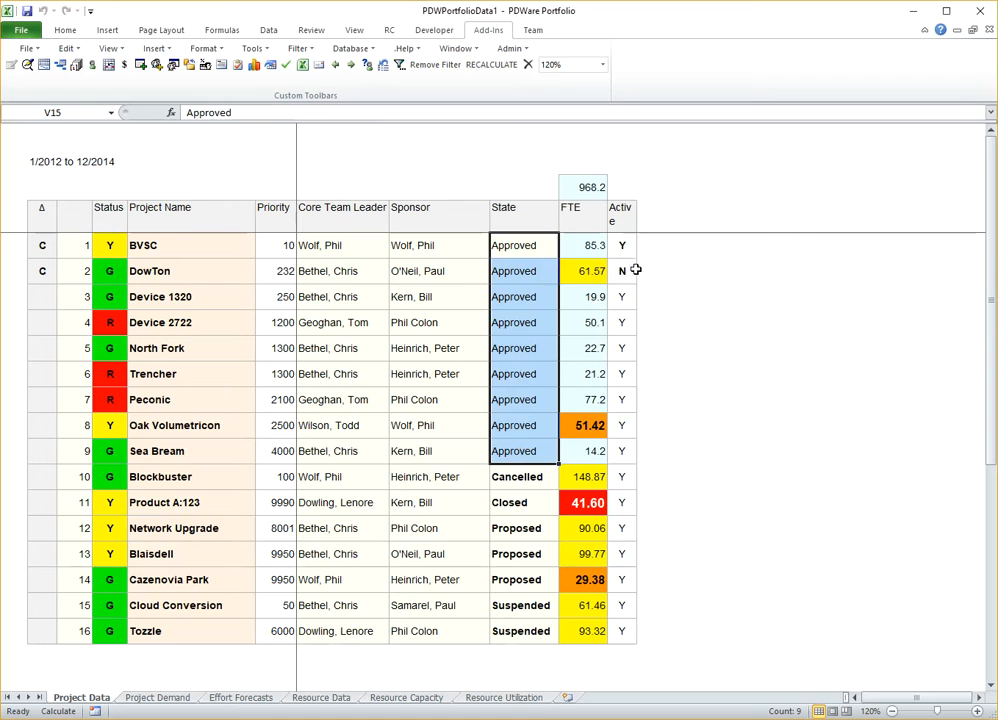
# - On the Project Demand sheet, apply a state filter for Proposed, Approved and Suspended projects and enable its use in allocation analysis
pyautogui.click(623, 271)
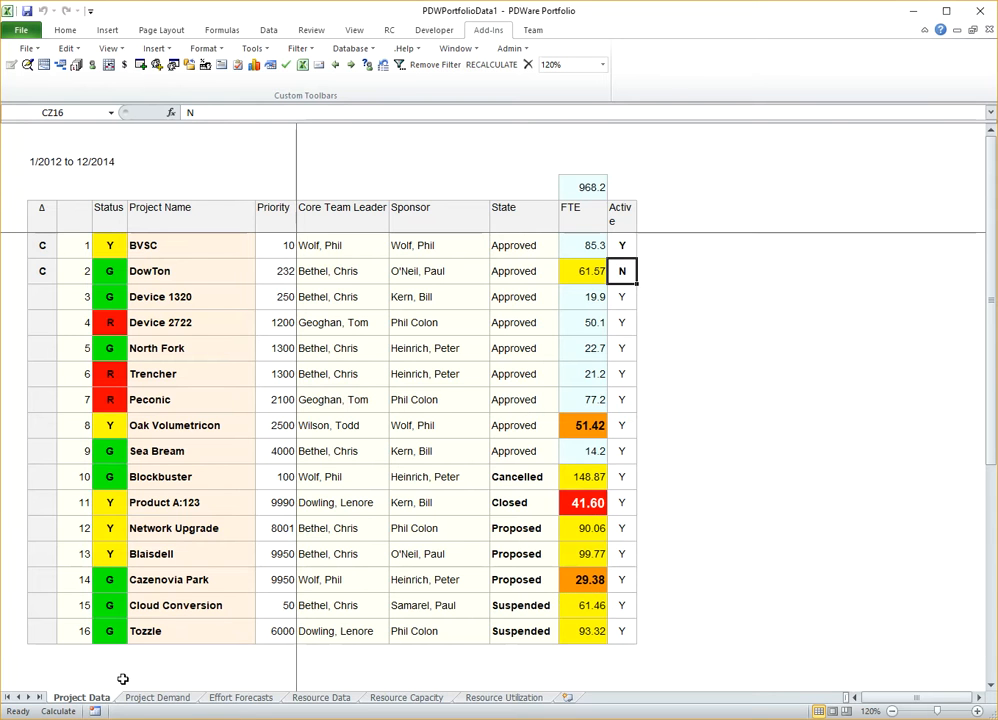
pyautogui.click(157, 697)
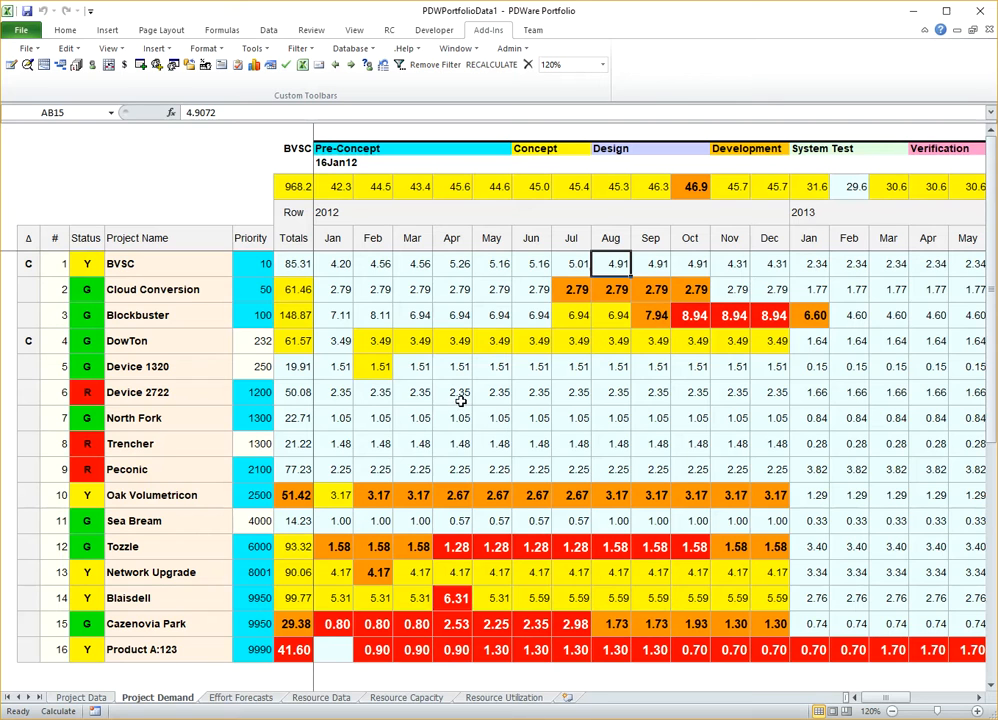
pyautogui.click(300, 49)
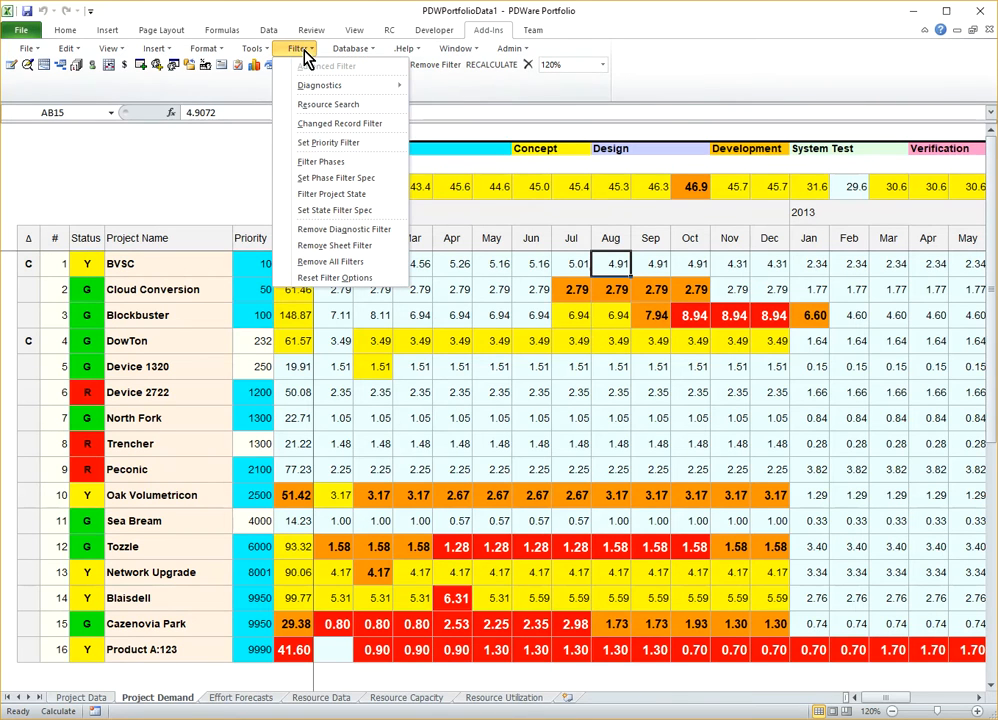
pyautogui.click(336, 210)
pyautogui.moveTo(557, 305); pyautogui.dragTo(293, 158)
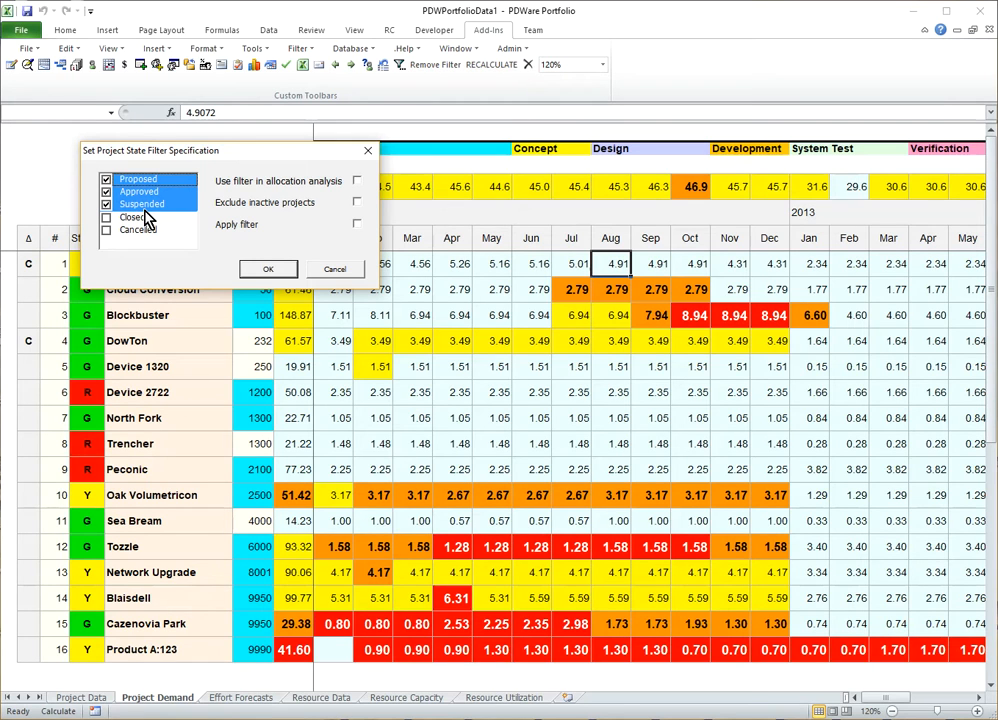
pyautogui.click(358, 225)
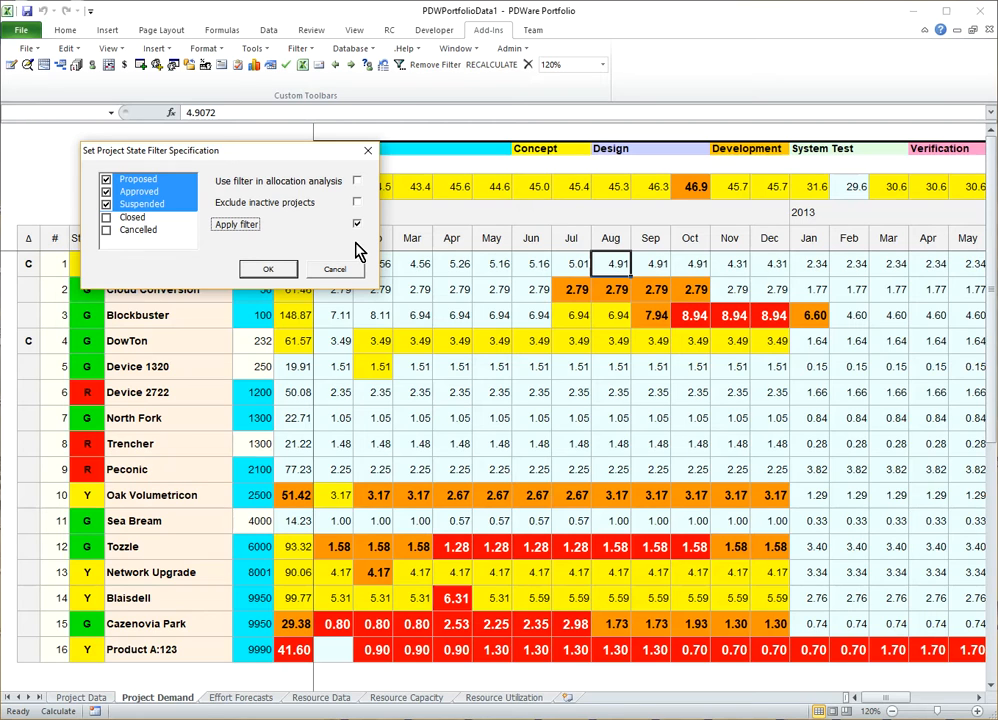
pyautogui.click(357, 224)
pyautogui.click(357, 204)
pyautogui.click(358, 183)
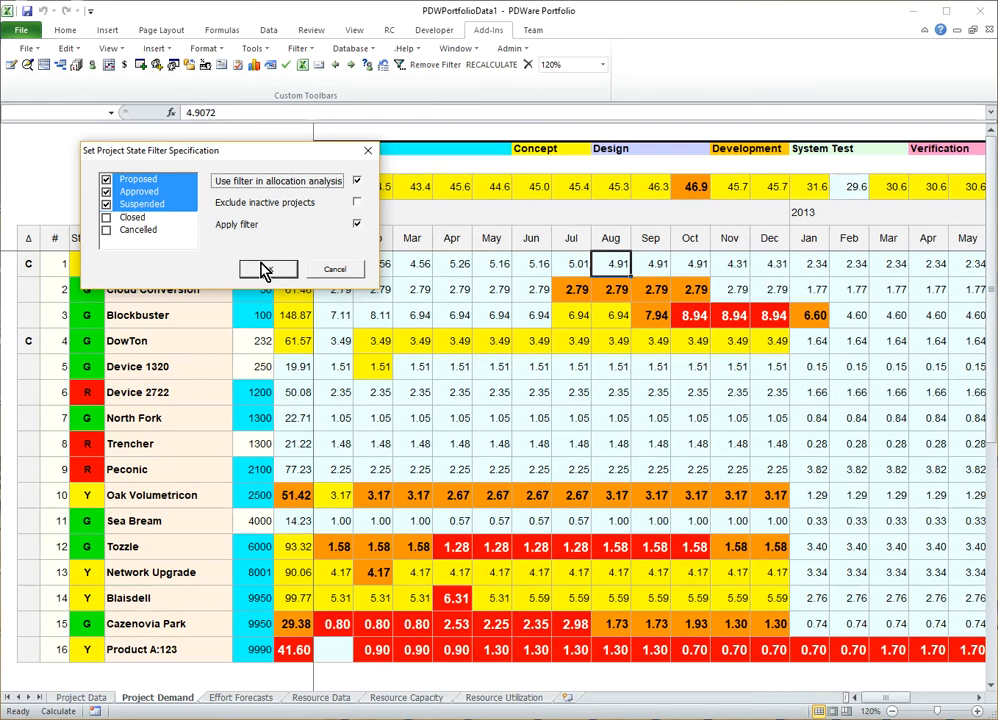
pyautogui.click(265, 269)
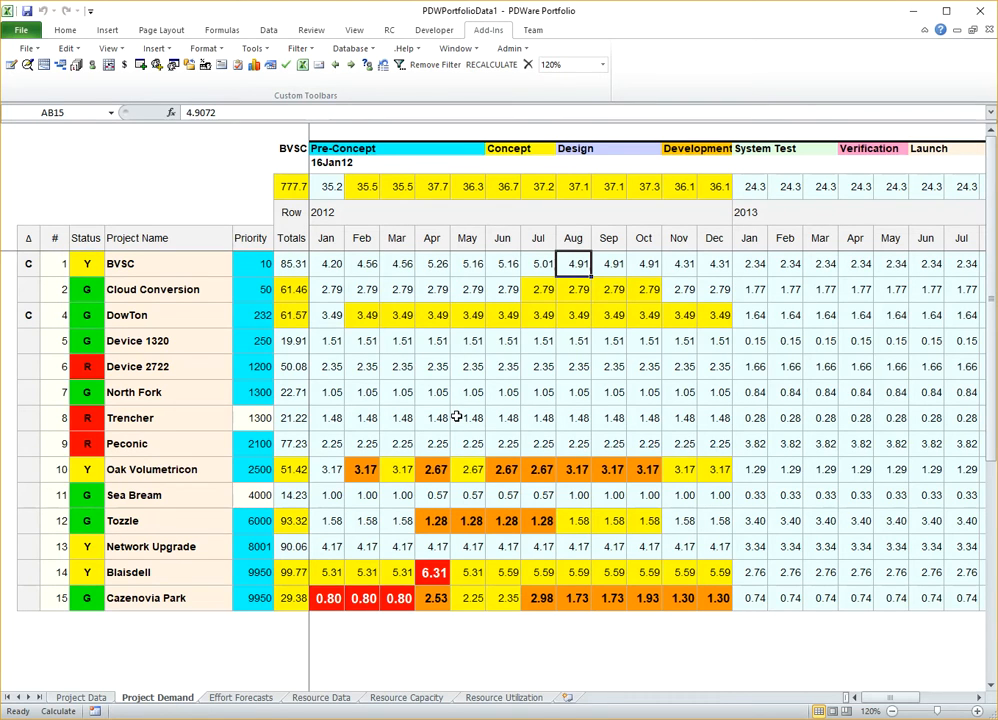
# - Remove Suspended from the project state filter, keeping only Proposed and Approved projects
pyautogui.click(298, 48)
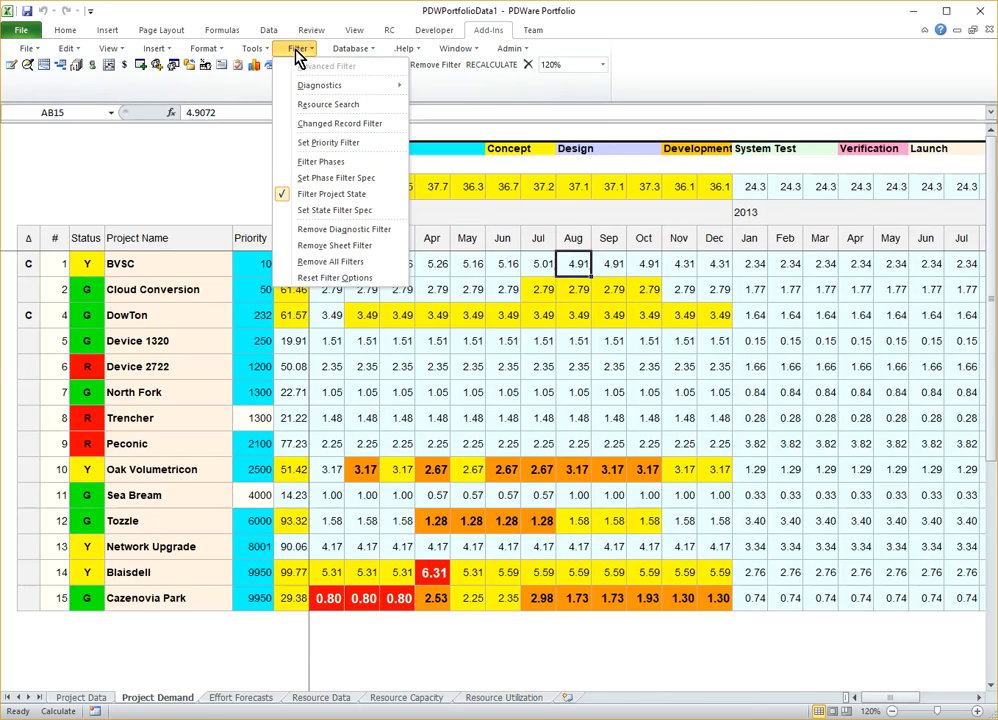
pyautogui.click(352, 211)
pyautogui.moveTo(461, 358); pyautogui.dragTo(160, 164)
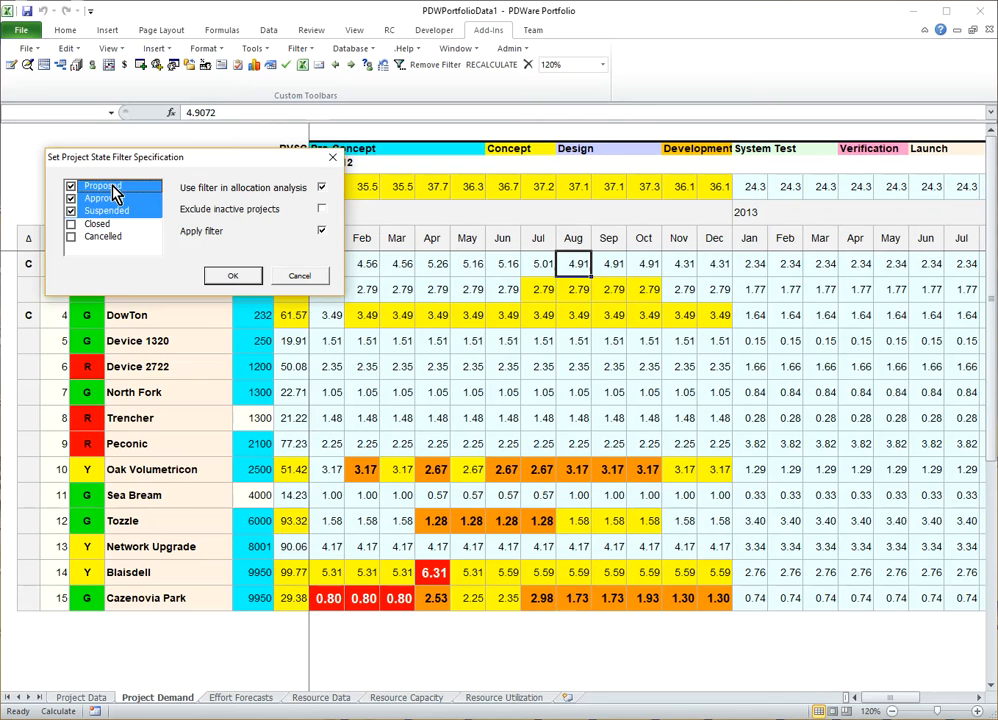
pyautogui.moveTo(112, 186); pyautogui.dragTo(108, 199)
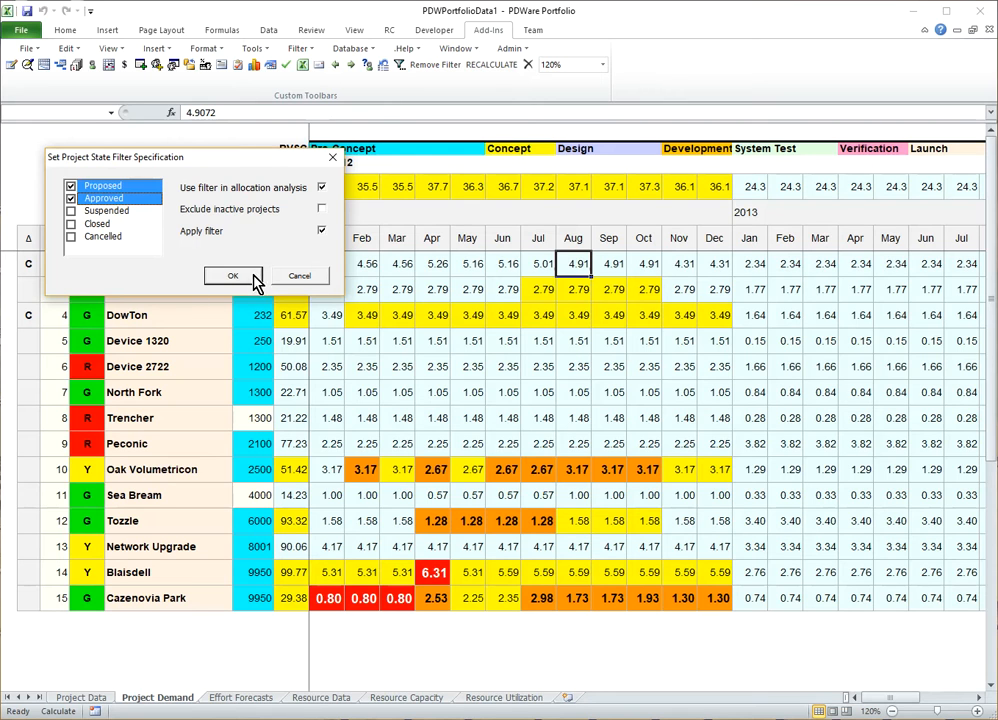
pyautogui.click(235, 277)
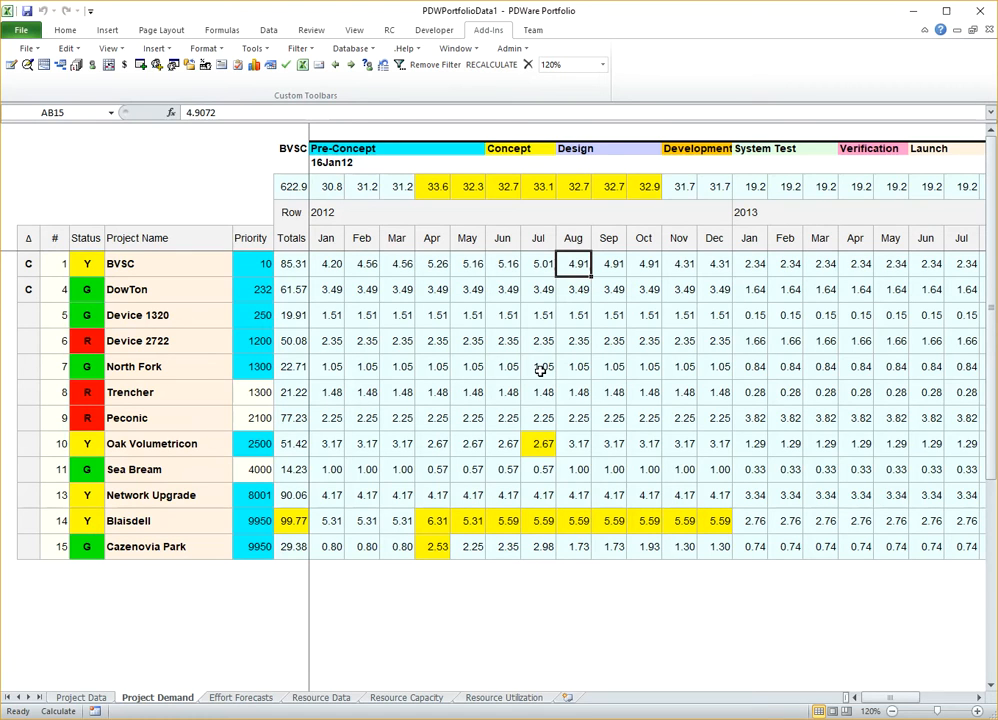
# - Set the project state filter specification to exclude inactive projects
pyautogui.click(298, 49)
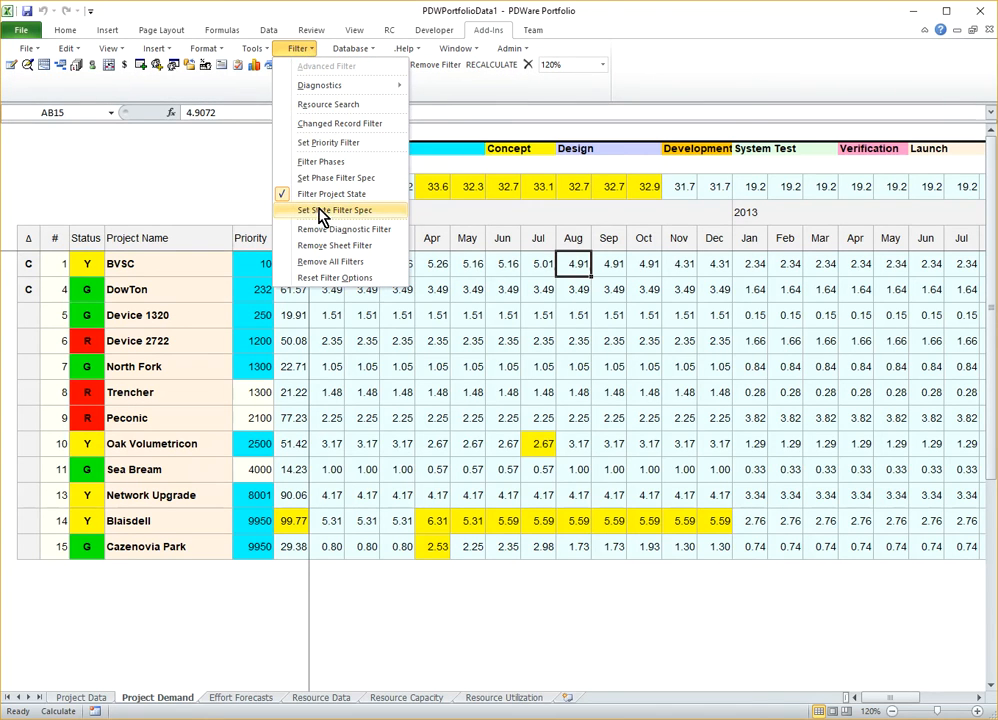
pyautogui.click(300, 210)
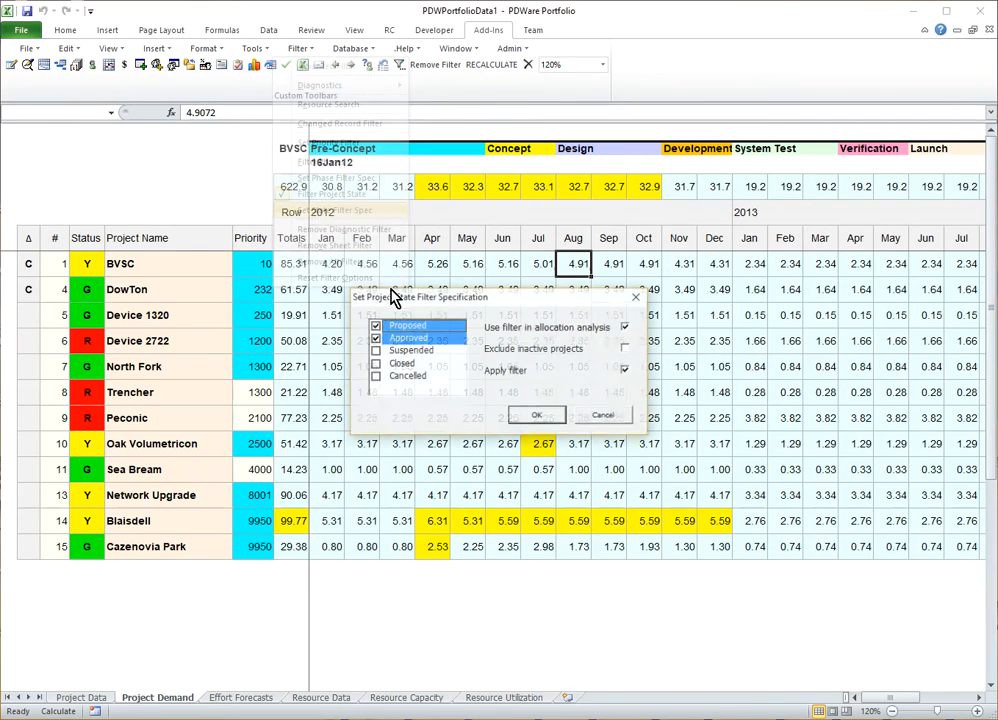
pyautogui.click(626, 351)
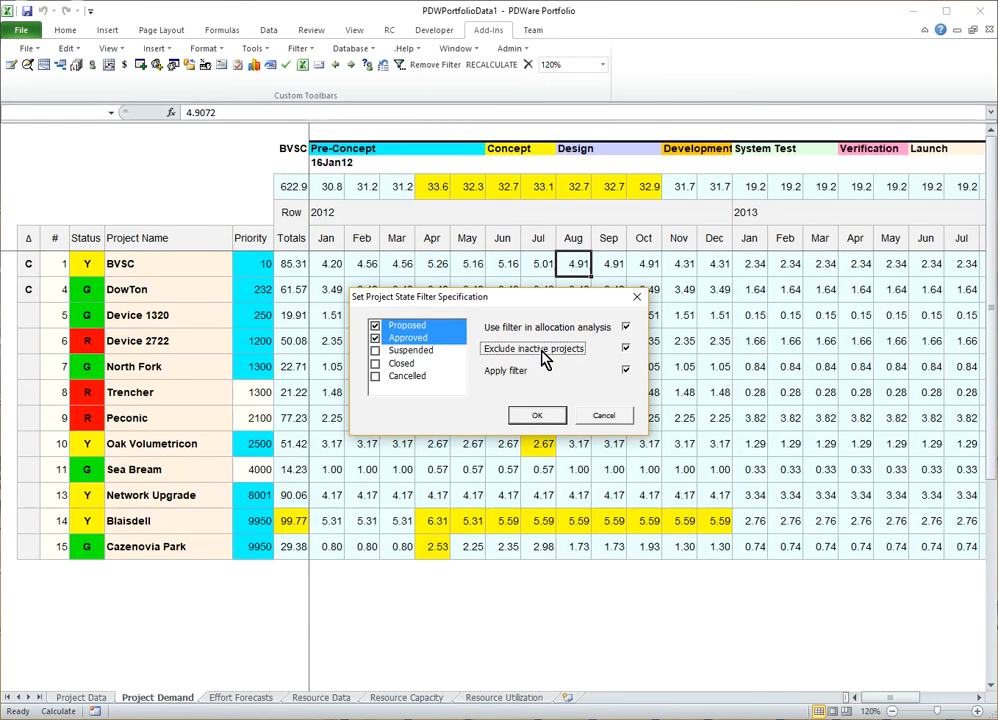
pyautogui.click(543, 416)
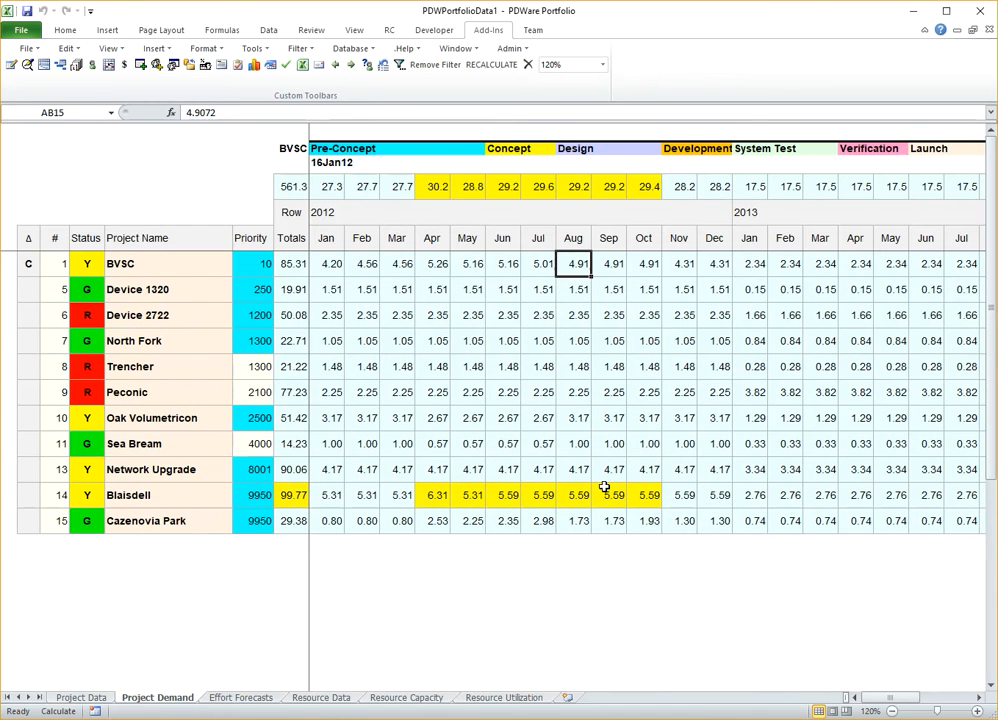
pyautogui.click(300, 49)
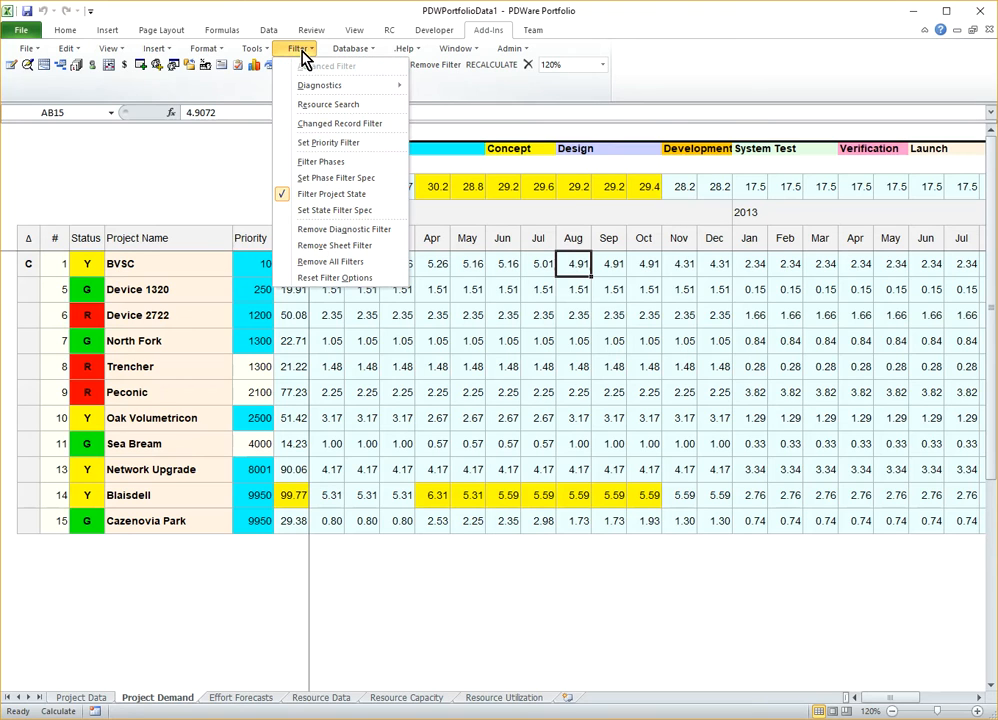
pyautogui.click(356, 210)
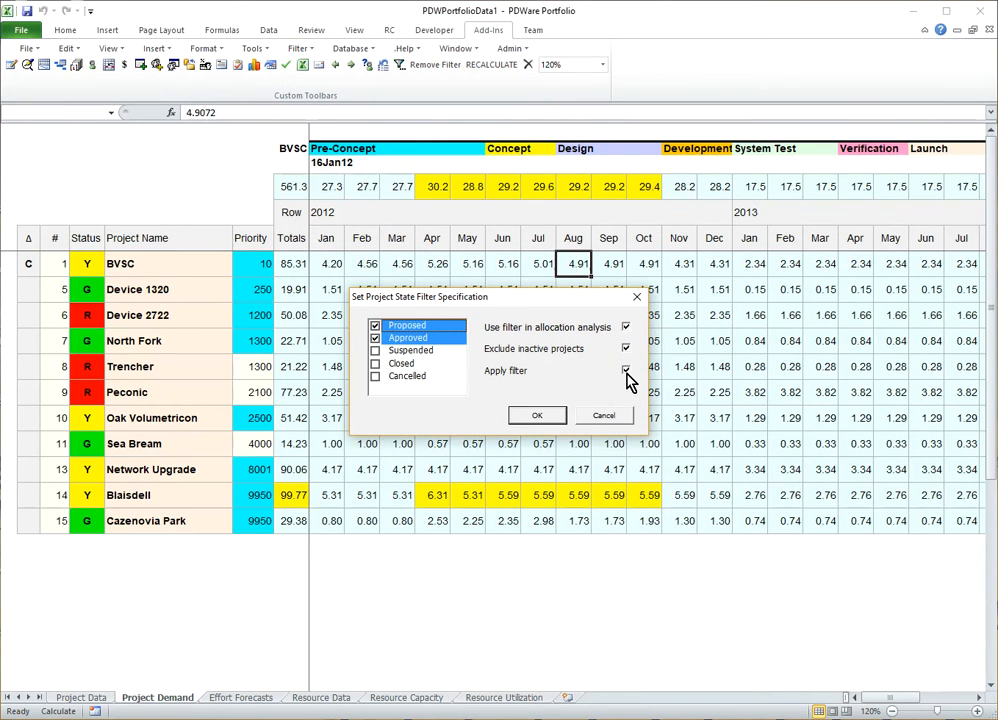
pyautogui.click(604, 415)
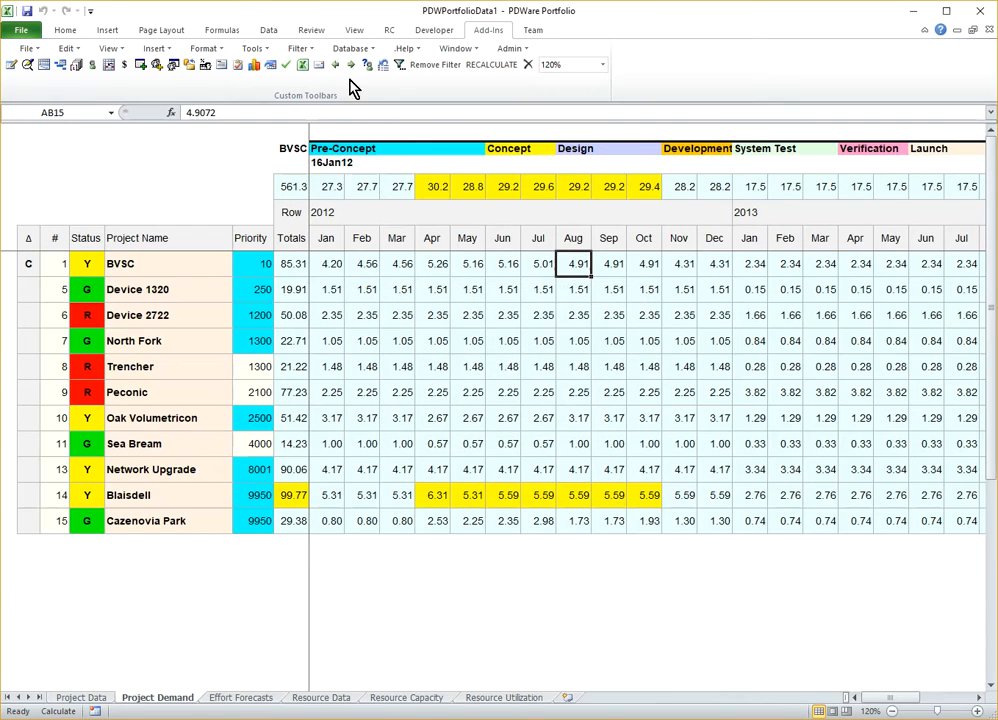
# - Turn off the project state filter on the demand sheet and disable its use in allocation analysis
pyautogui.click(300, 50)
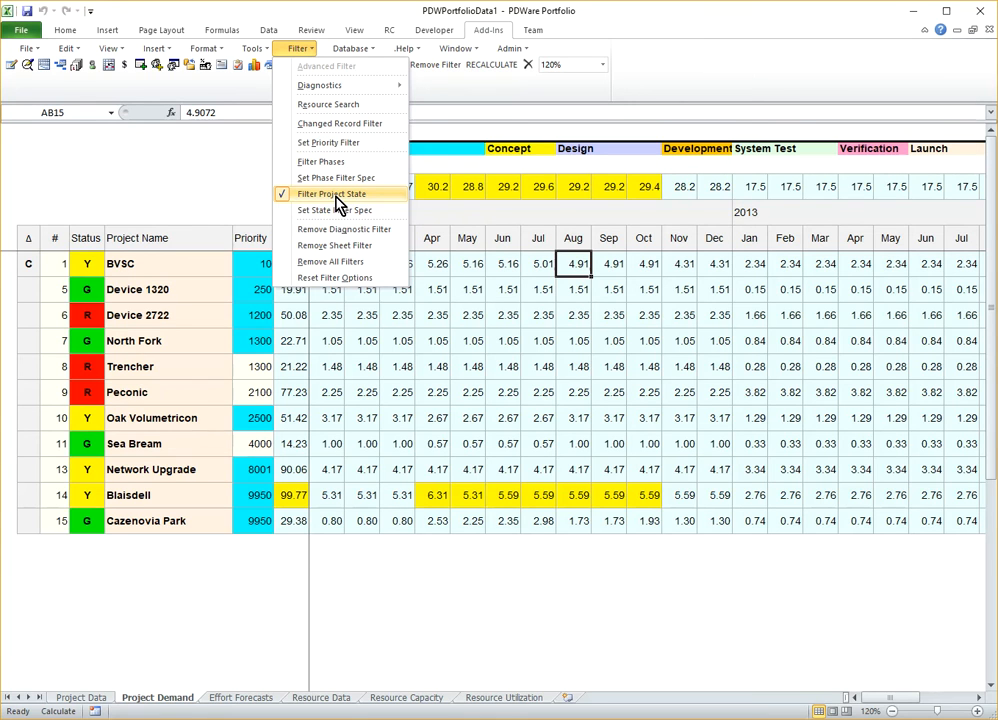
pyautogui.click(338, 199)
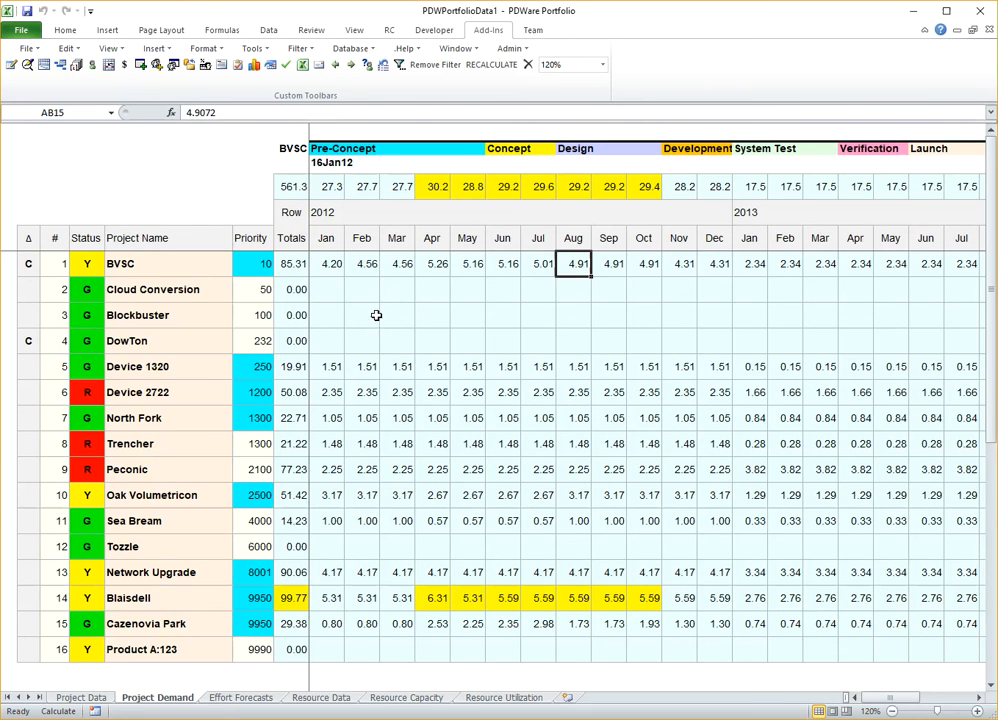
pyautogui.click(299, 49)
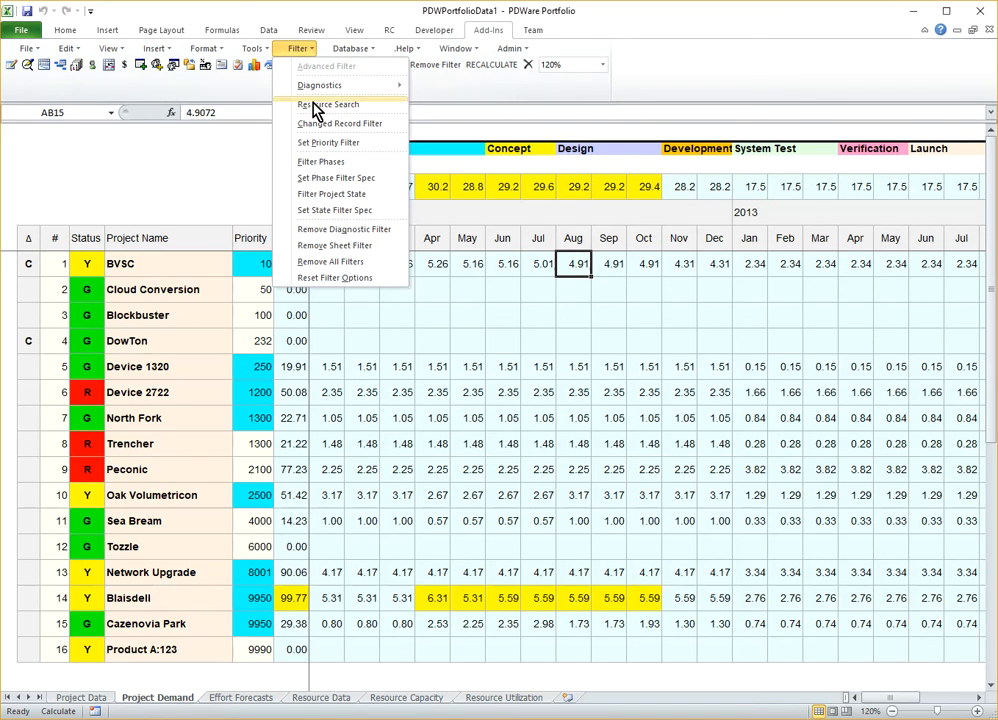
pyautogui.click(350, 222)
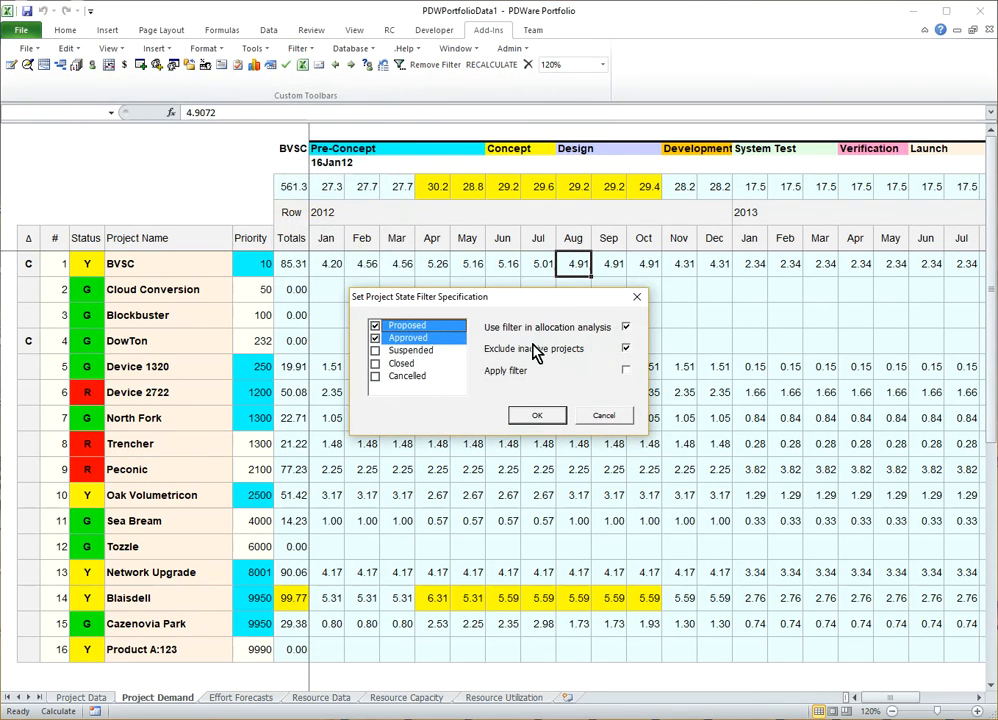
pyautogui.click(626, 328)
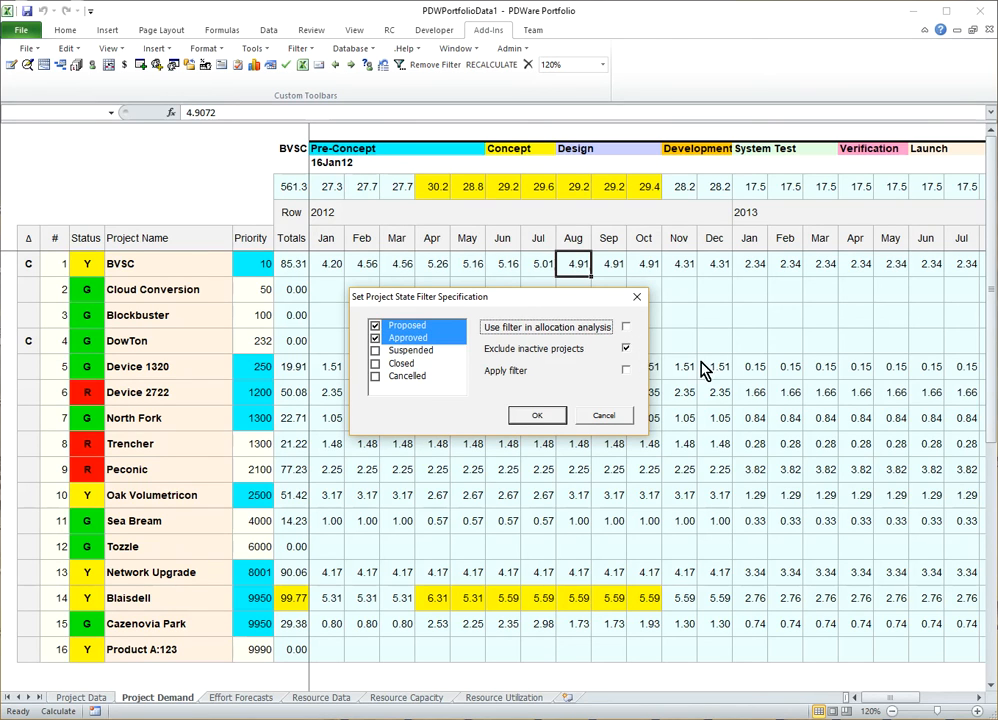
pyautogui.click(540, 416)
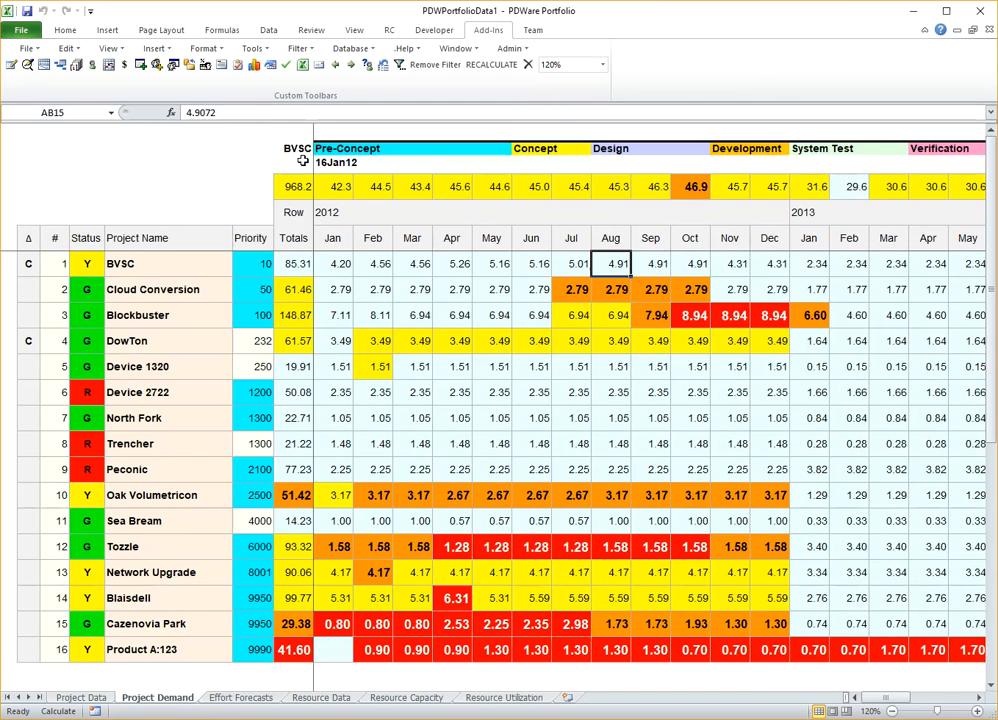
# - Turn the project state filter back on and enable its use in allocation analysis
pyautogui.click(298, 48)
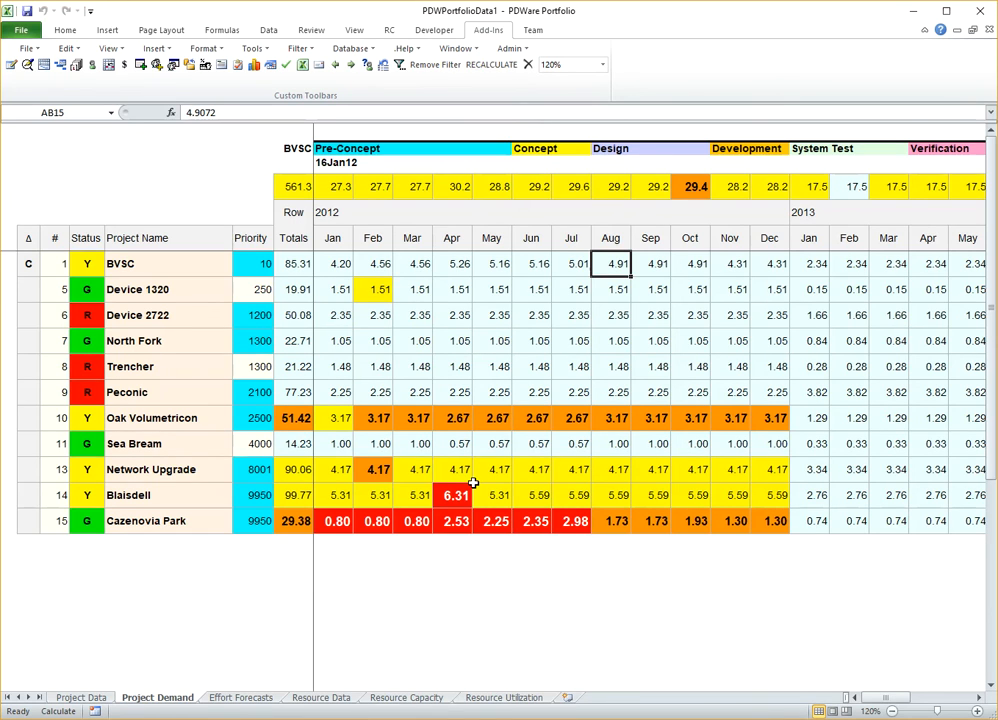
pyautogui.click(300, 50)
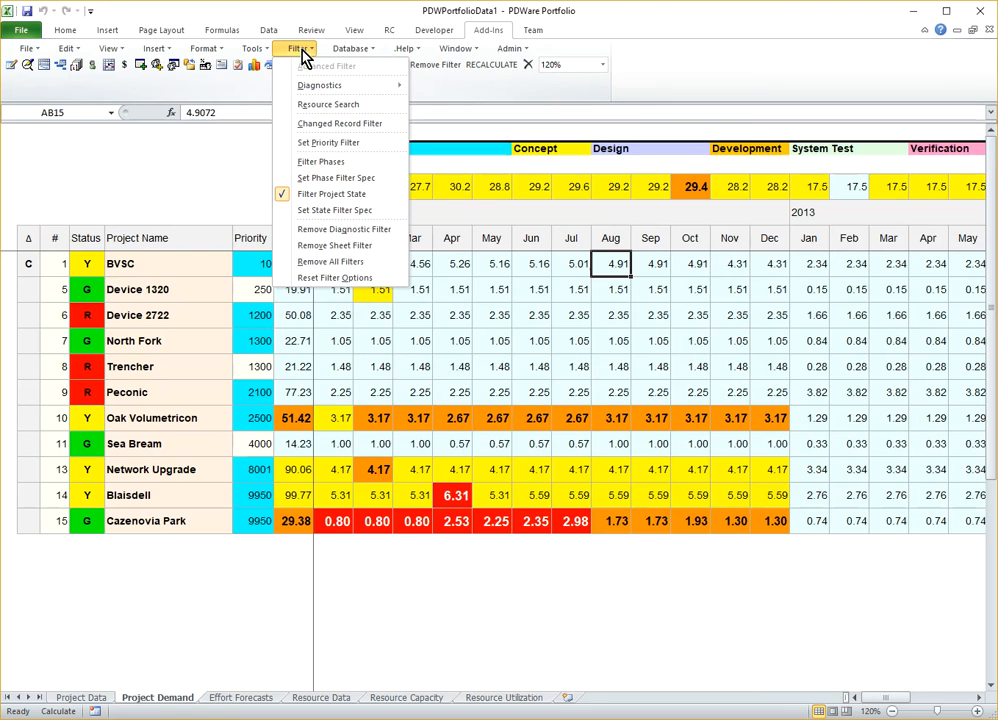
pyautogui.click(361, 213)
pyautogui.click(626, 328)
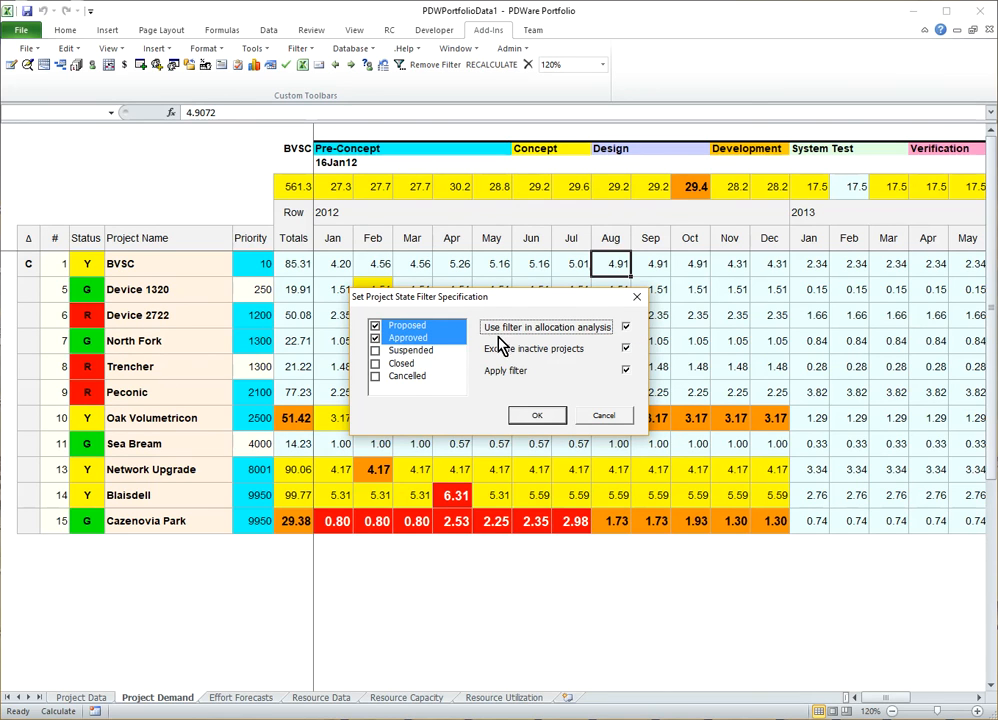
pyautogui.click(537, 417)
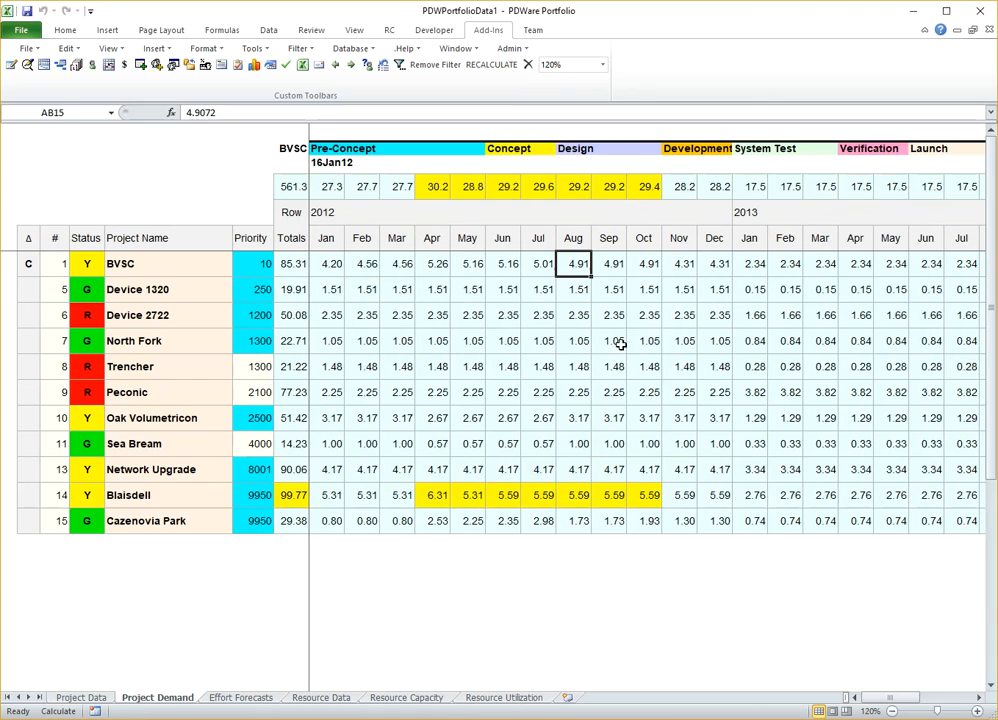